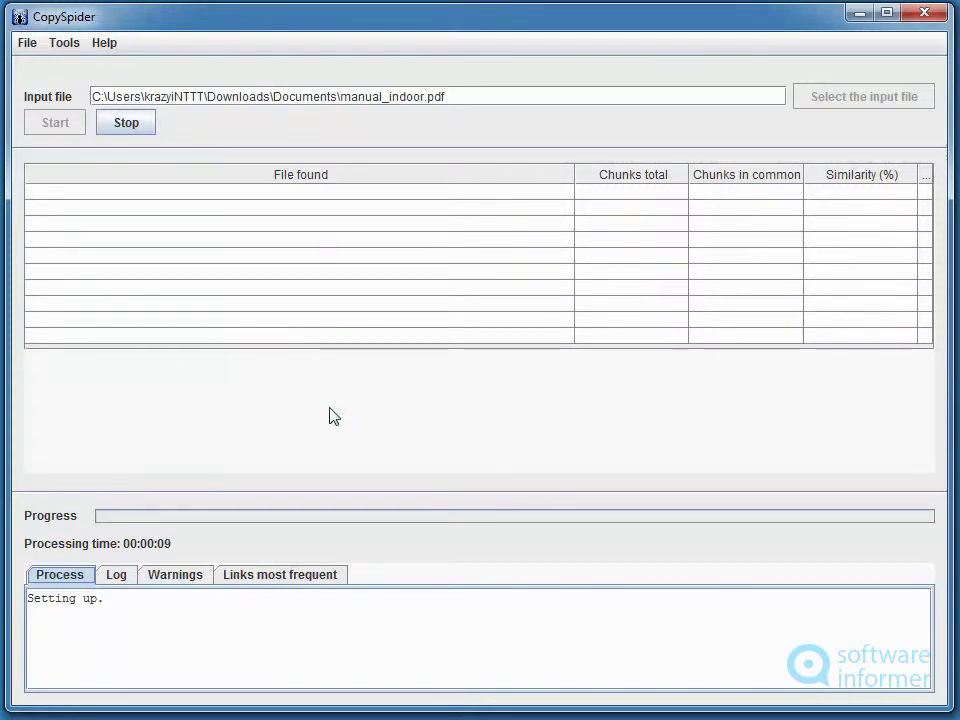
Examine the log, warnings, most frequent links and process stages of the running check on manual_indoor.pdf.
left_click(116, 574)
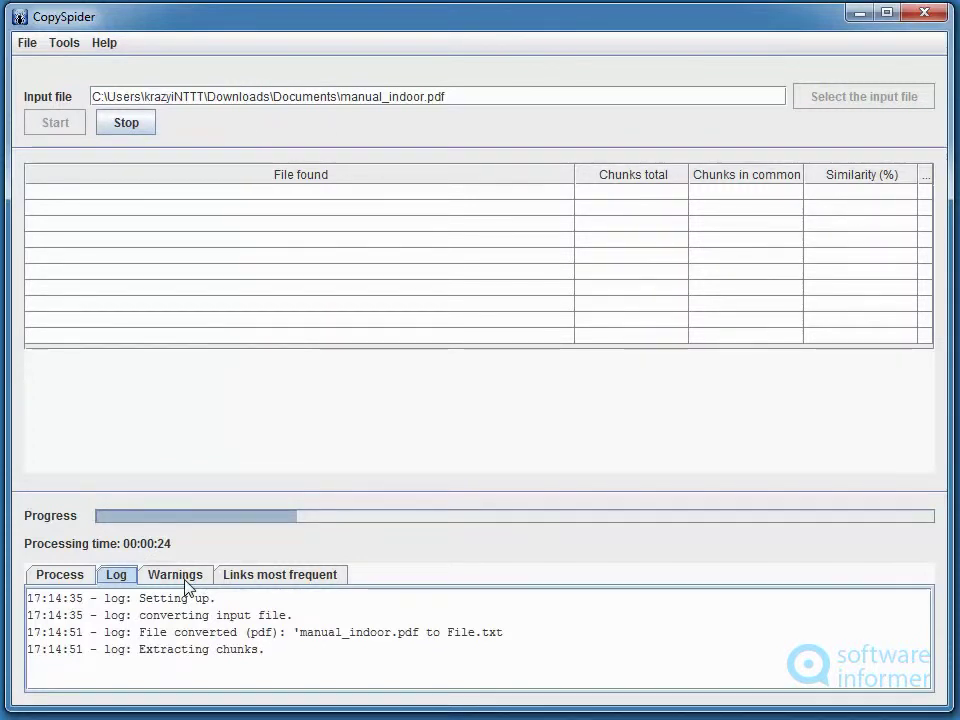
left_click(184, 580)
left_click(238, 578)
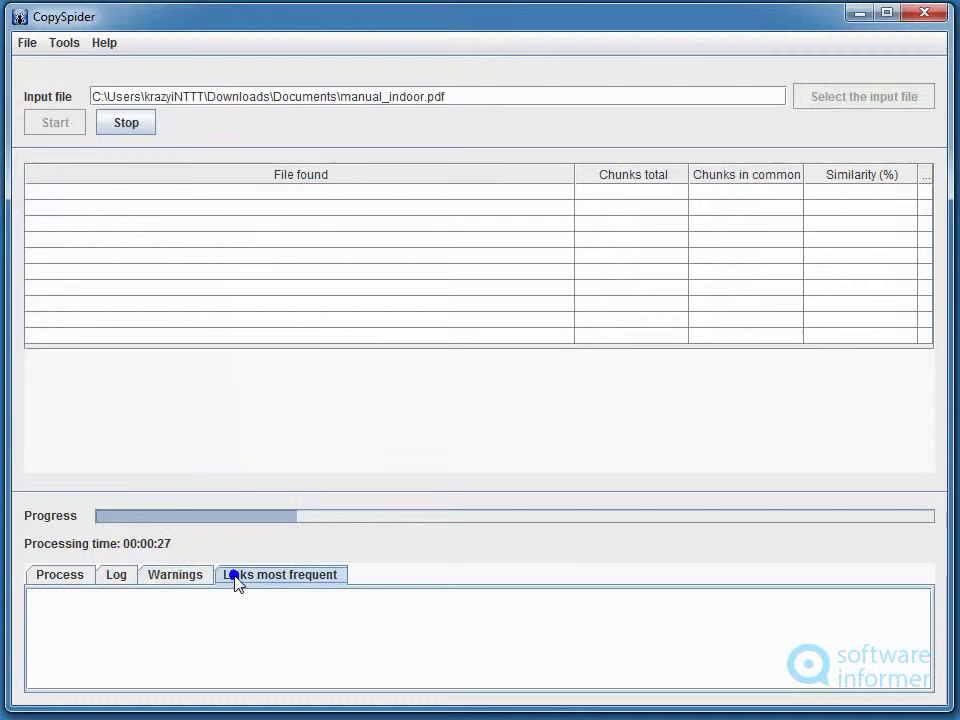
left_click(172, 580)
left_click(118, 578)
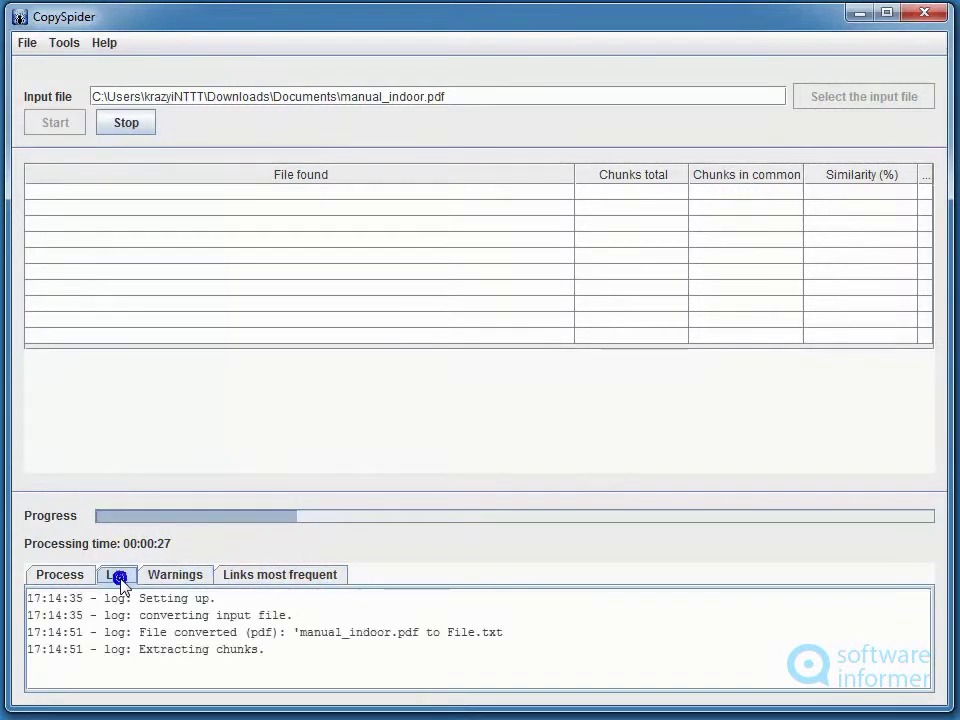
left_click(68, 578)
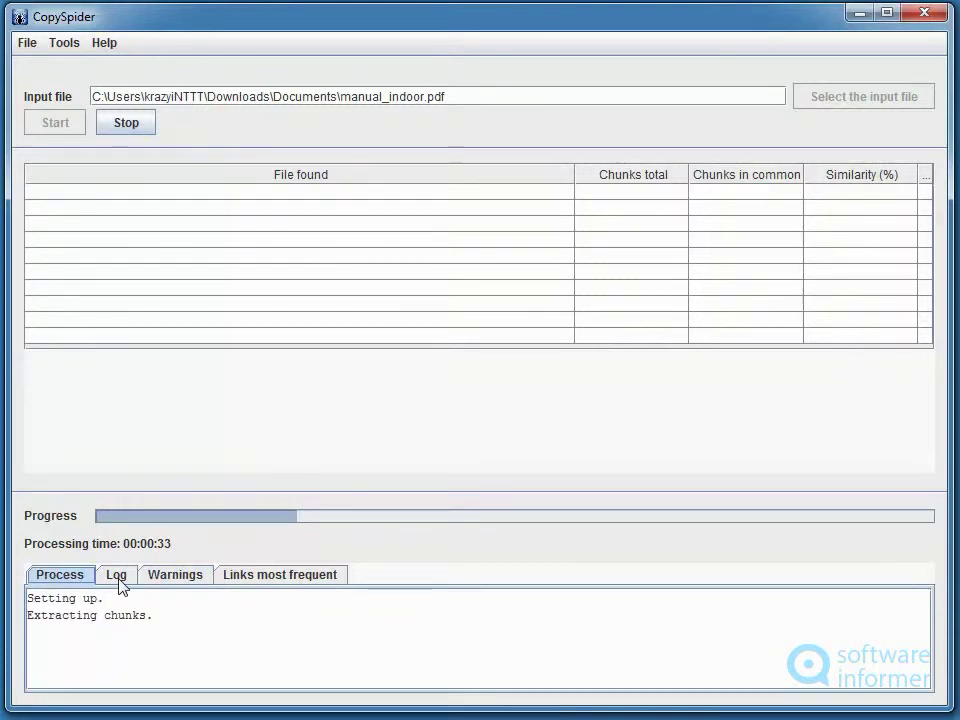
Review the search level, proxy and workspace path options, and save the settings.
left_click(68, 44)
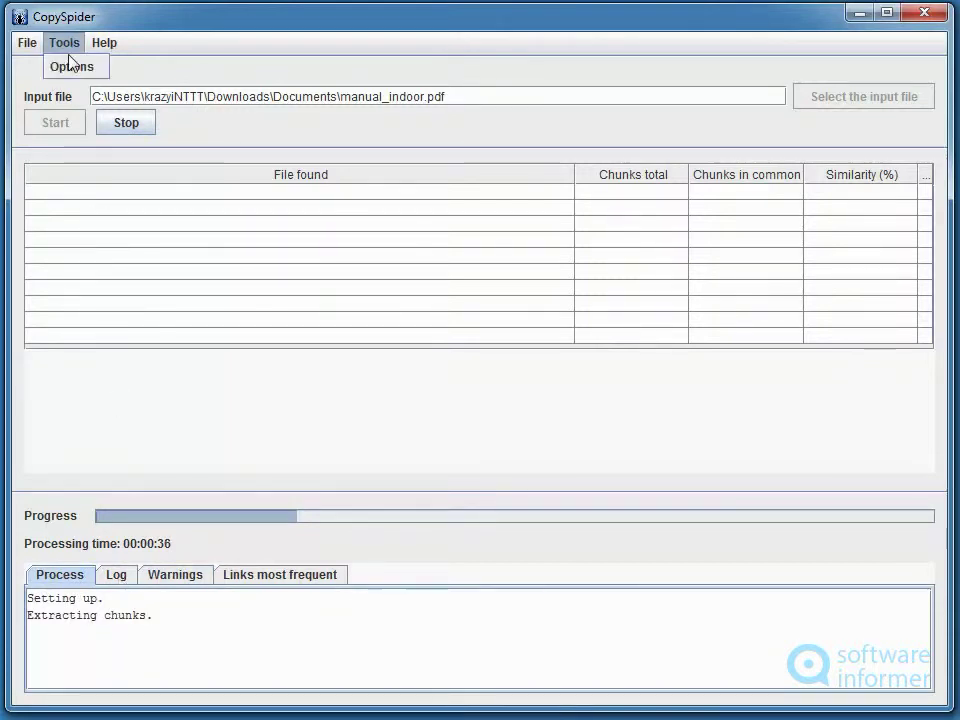
left_click(71, 66)
left_click_drag(679, 353, 486, 288)
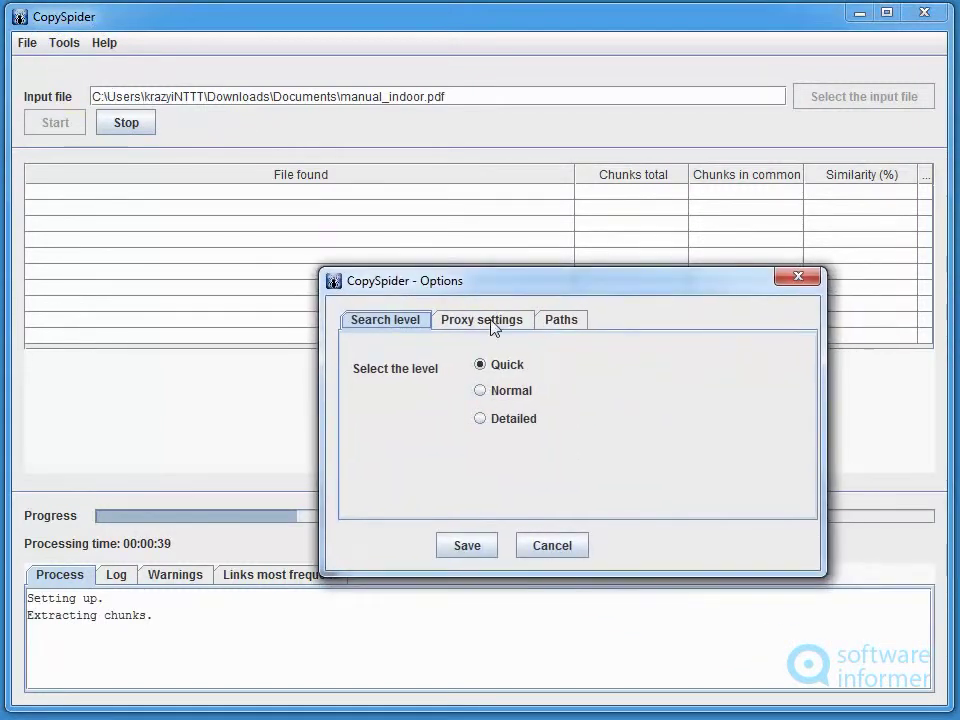
left_click(490, 319)
left_click(566, 321)
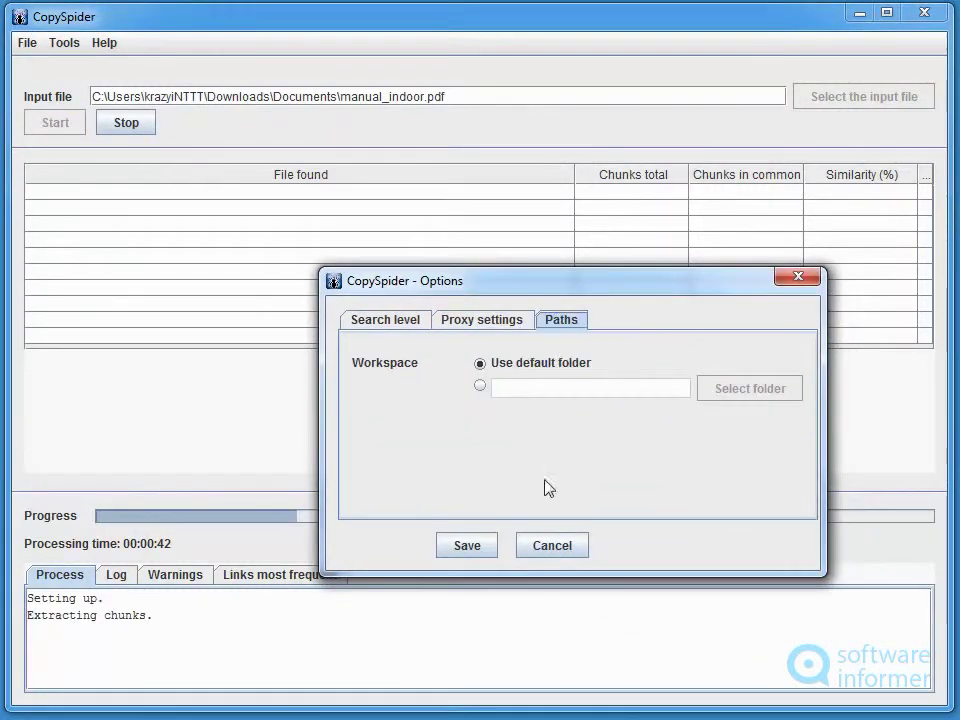
left_click(486, 550)
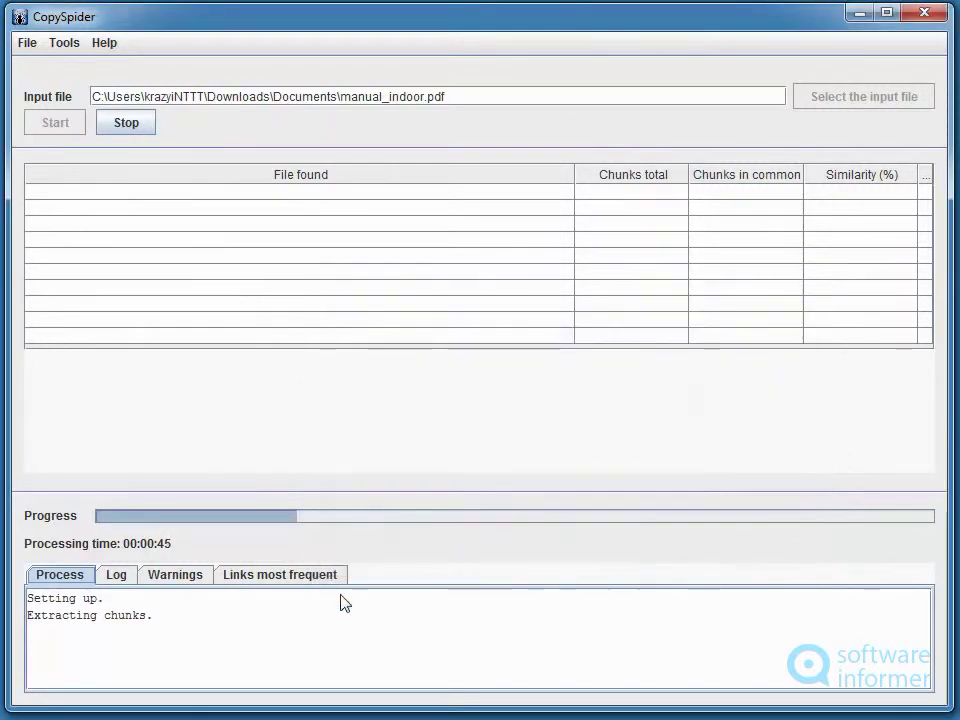
Follow the chunk extraction, search and candidate downloads by comparing the process stages with the detailed log.
left_click(315, 617)
left_click(113, 577)
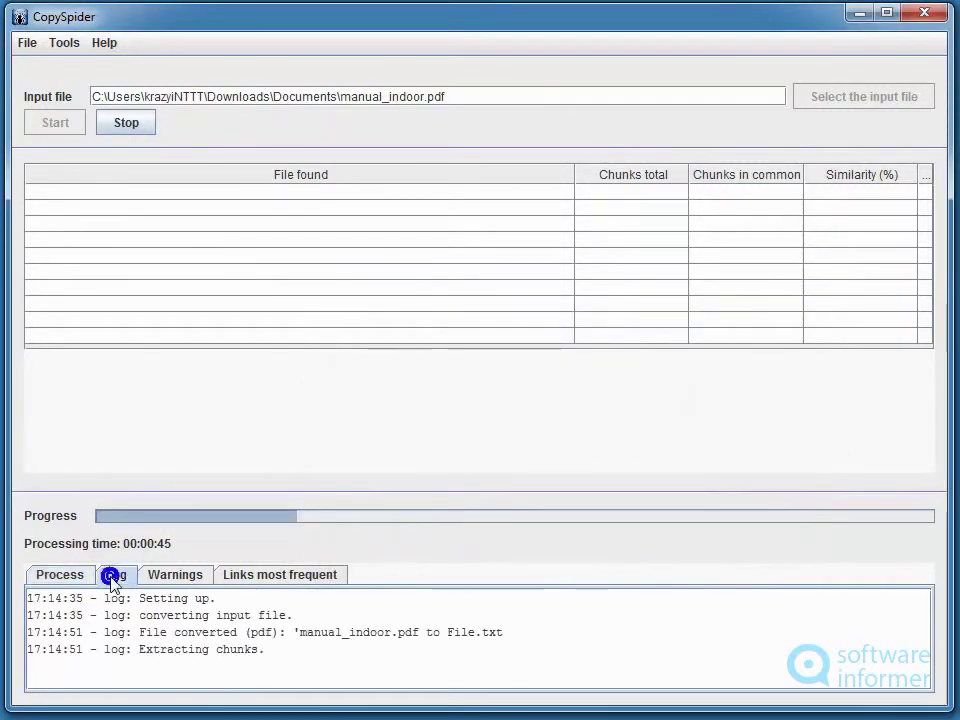
left_click(76, 576)
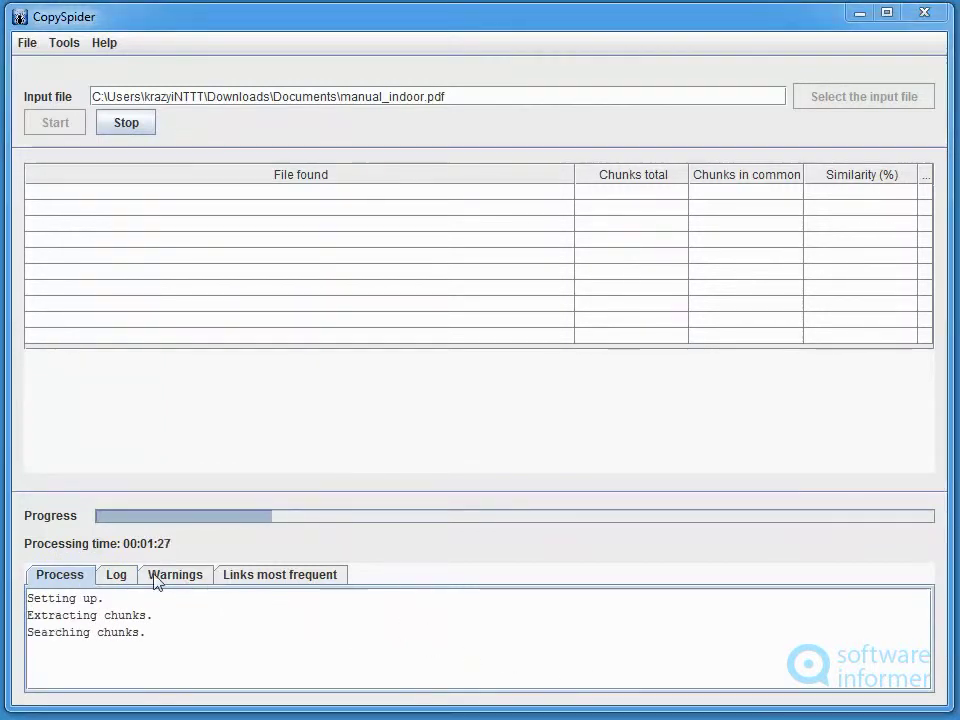
left_click(121, 580)
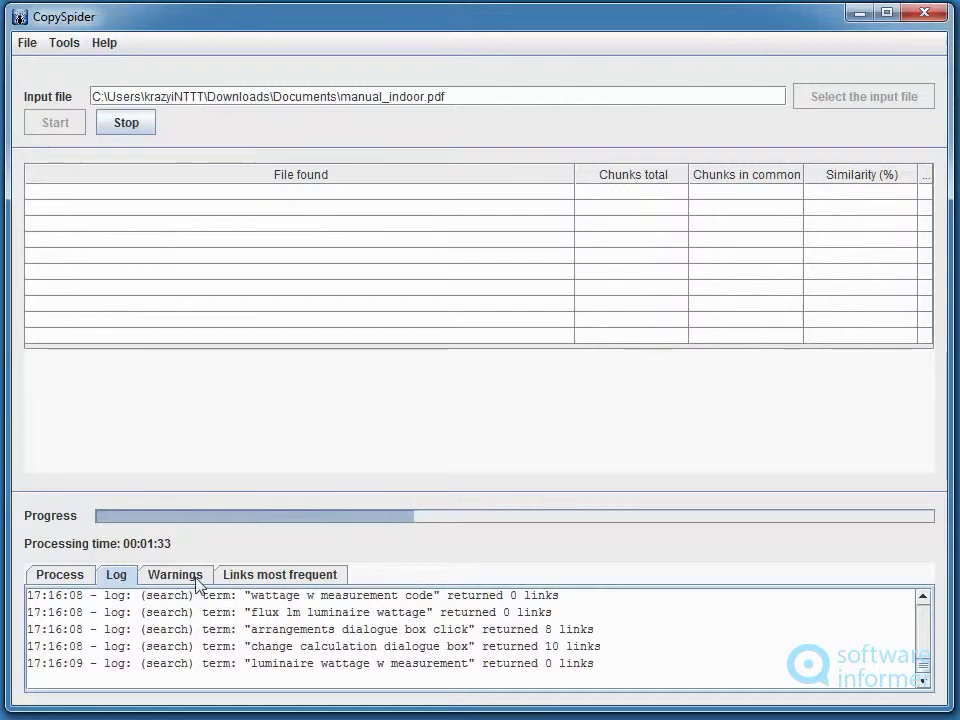
left_click(75, 577)
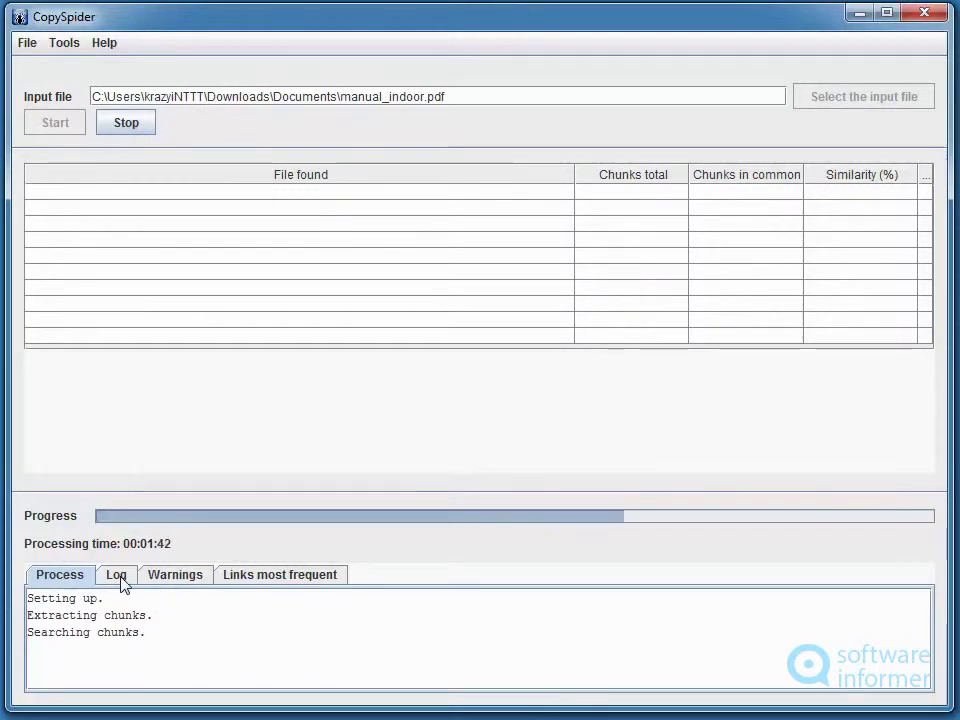
left_click(119, 578)
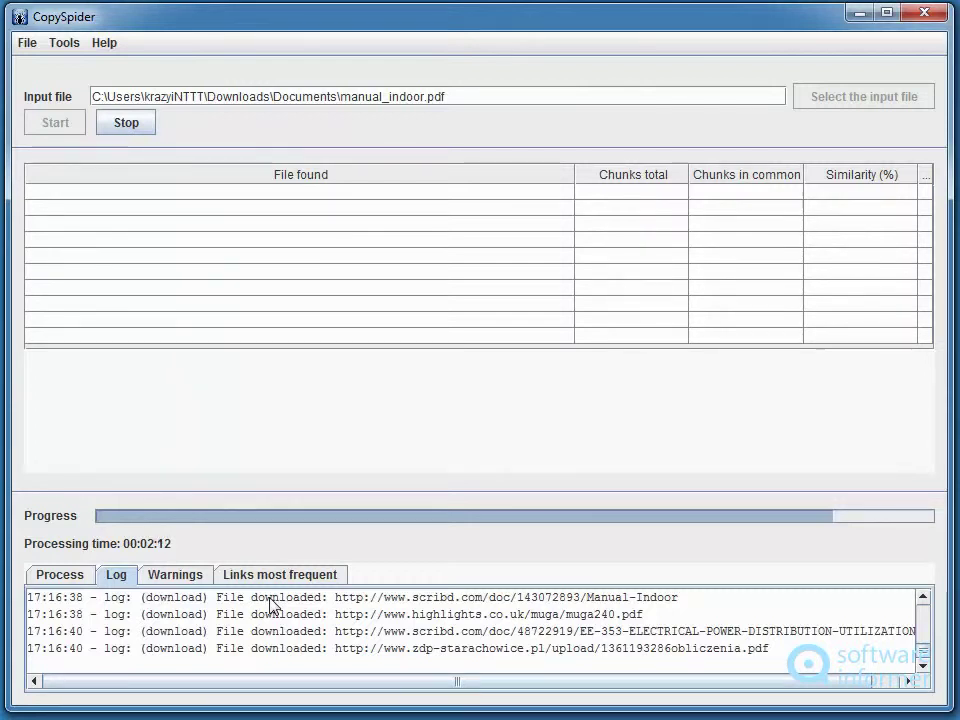
left_click(74, 580)
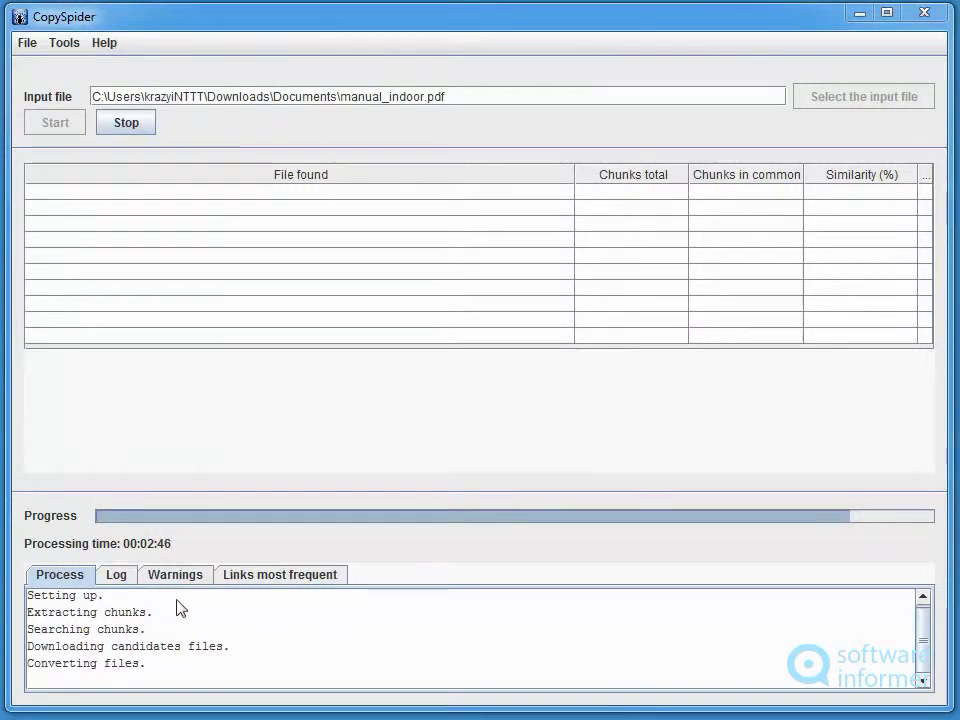
left_click(122, 579)
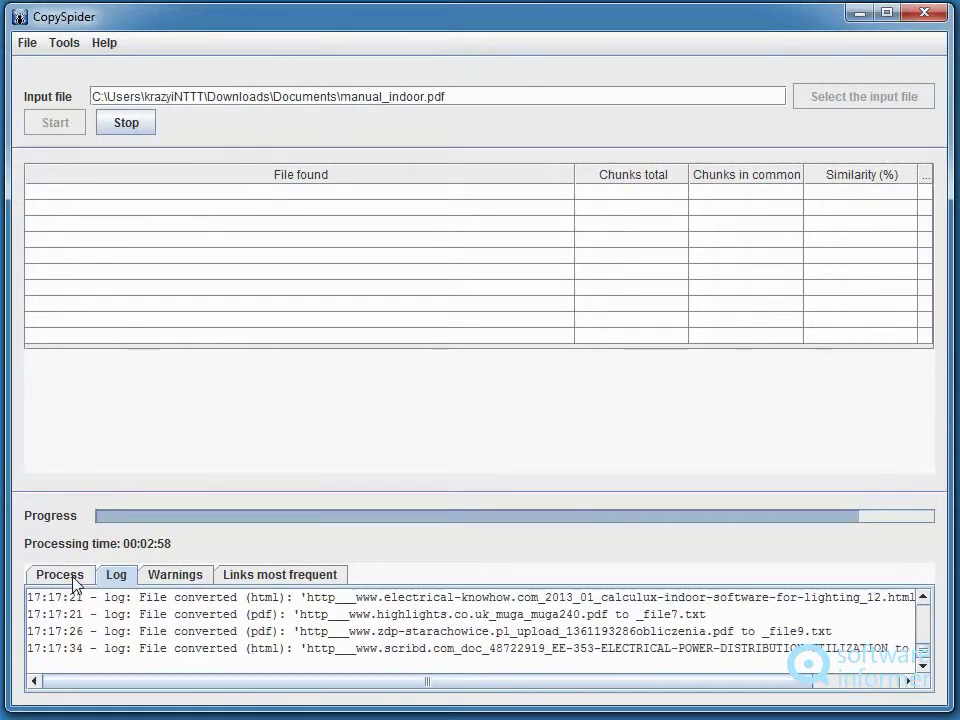
Check the warnings, most frequent links, log and process stages while the downloaded files are being converted.
left_click(166, 578)
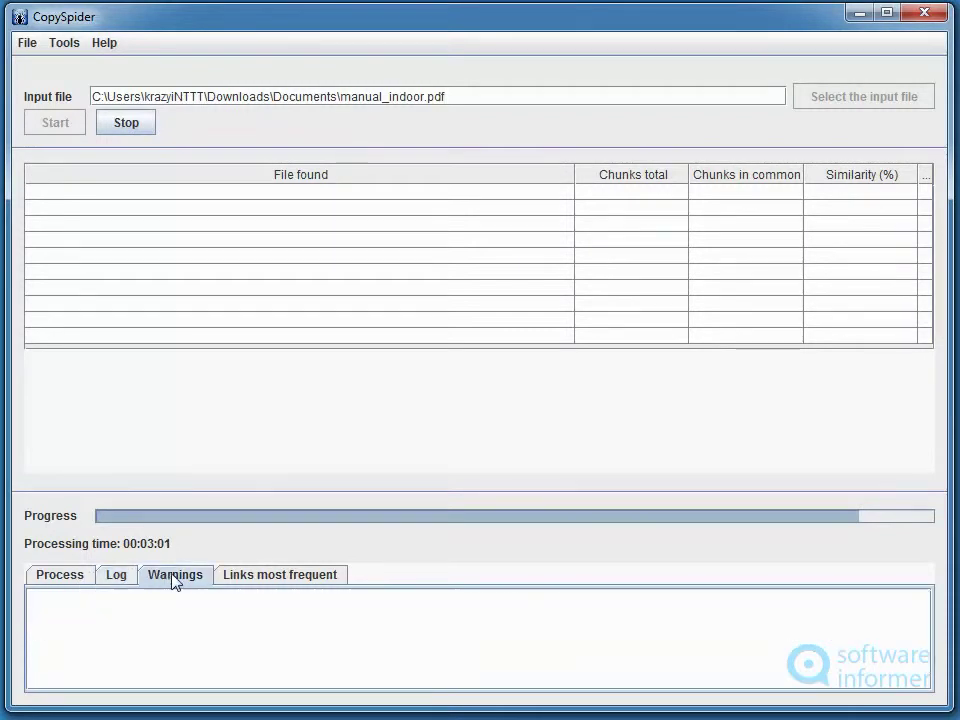
left_click(240, 576)
left_click(117, 576)
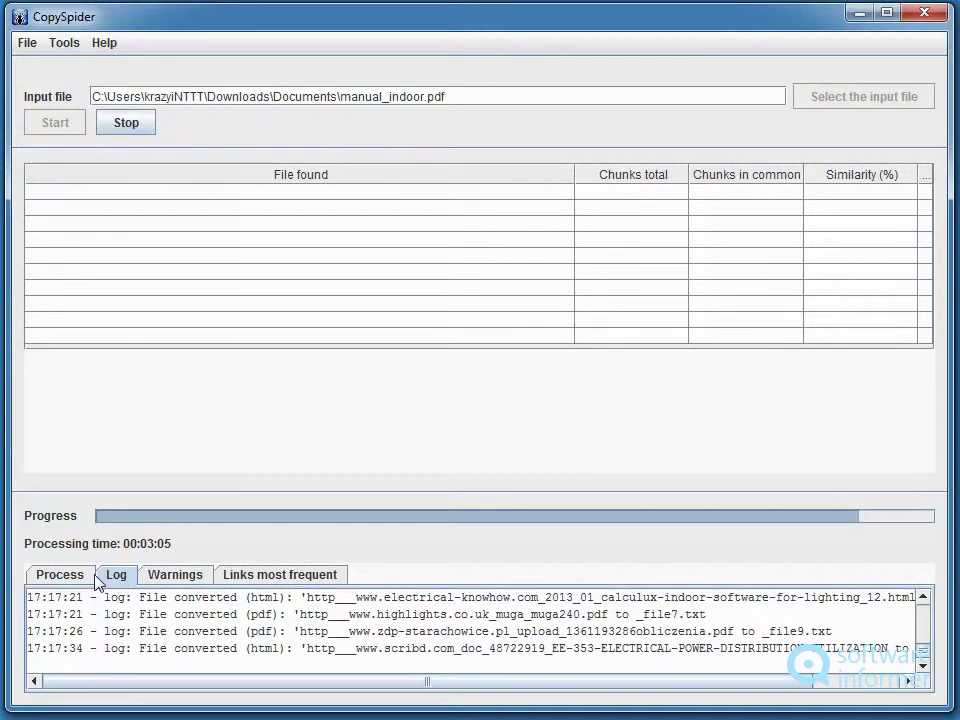
left_click(76, 574)
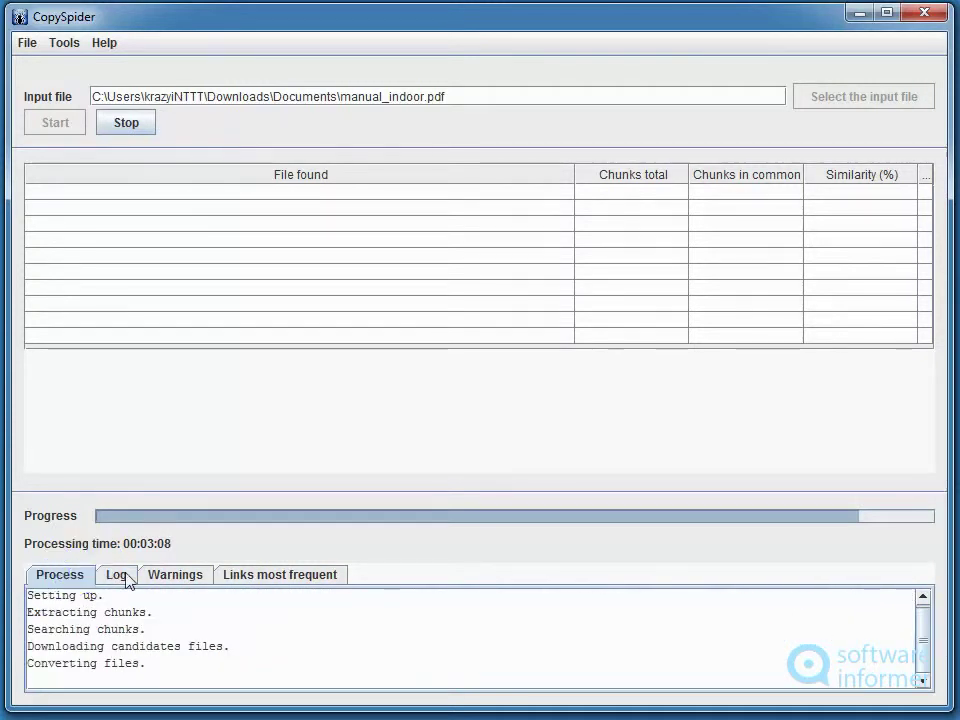
left_click(126, 577)
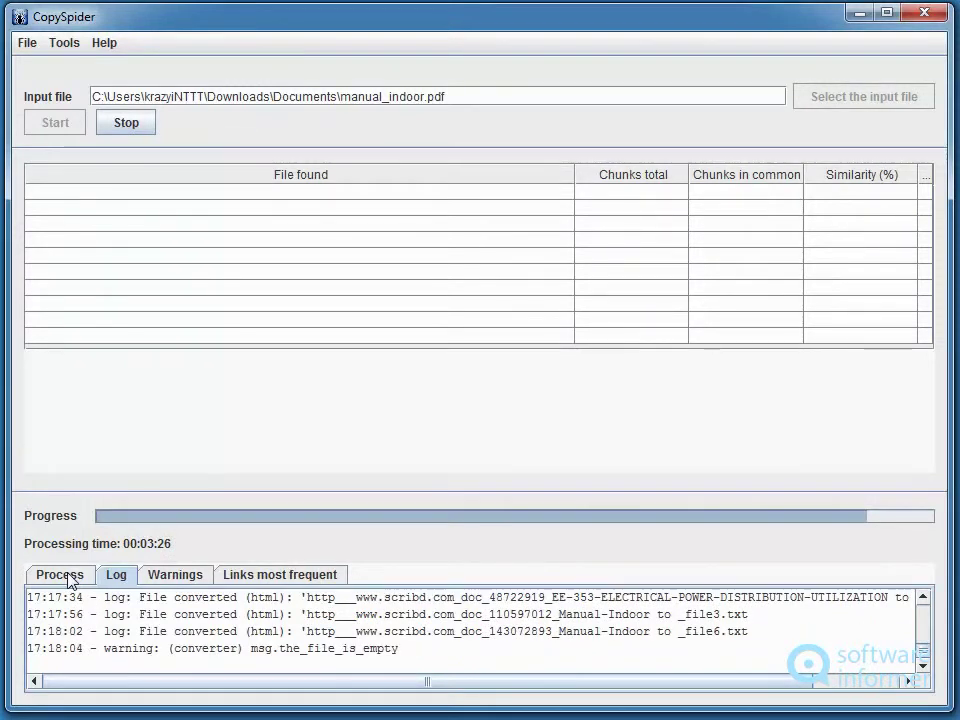
Monitor the process stages and log while preview files are saved until the search finishes, and dismiss the completion message.
left_click(66, 577)
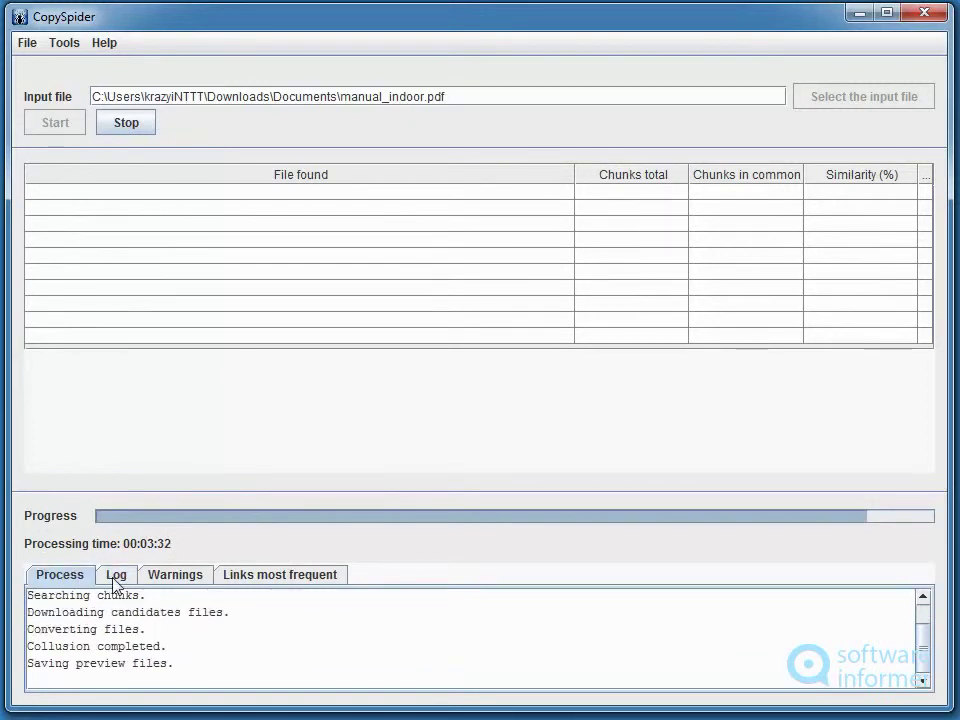
left_click(116, 578)
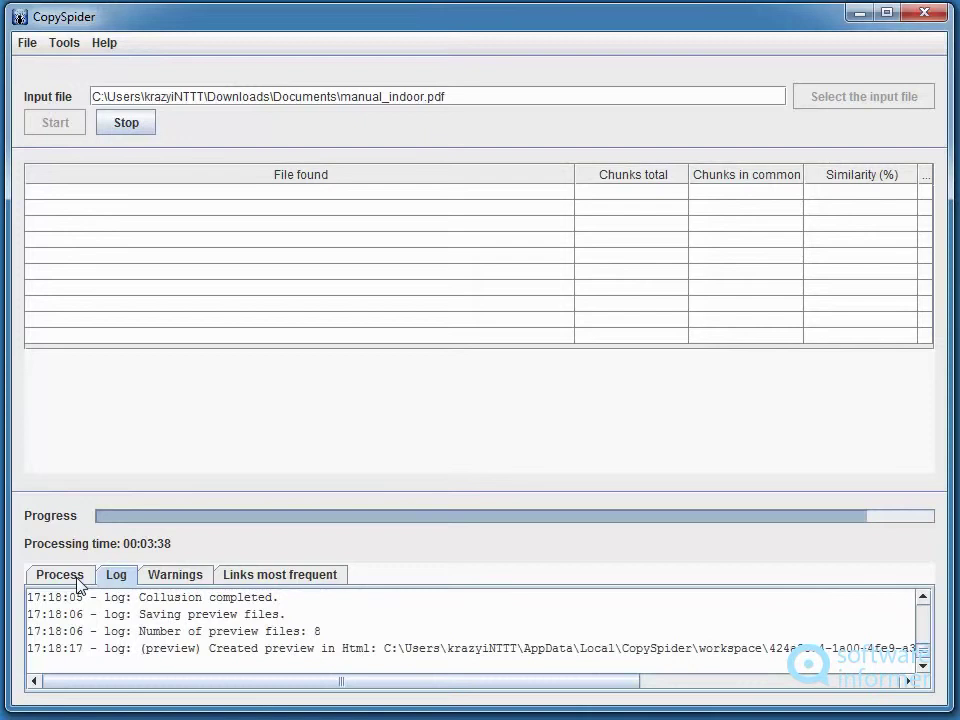
left_click(78, 578)
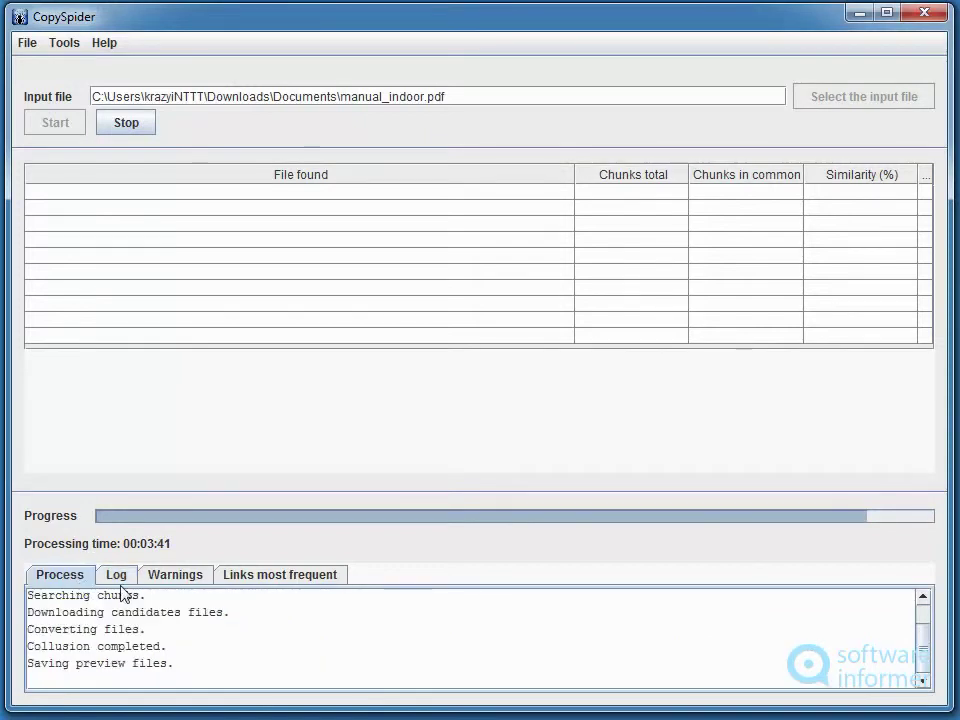
left_click(115, 576)
left_click(72, 578)
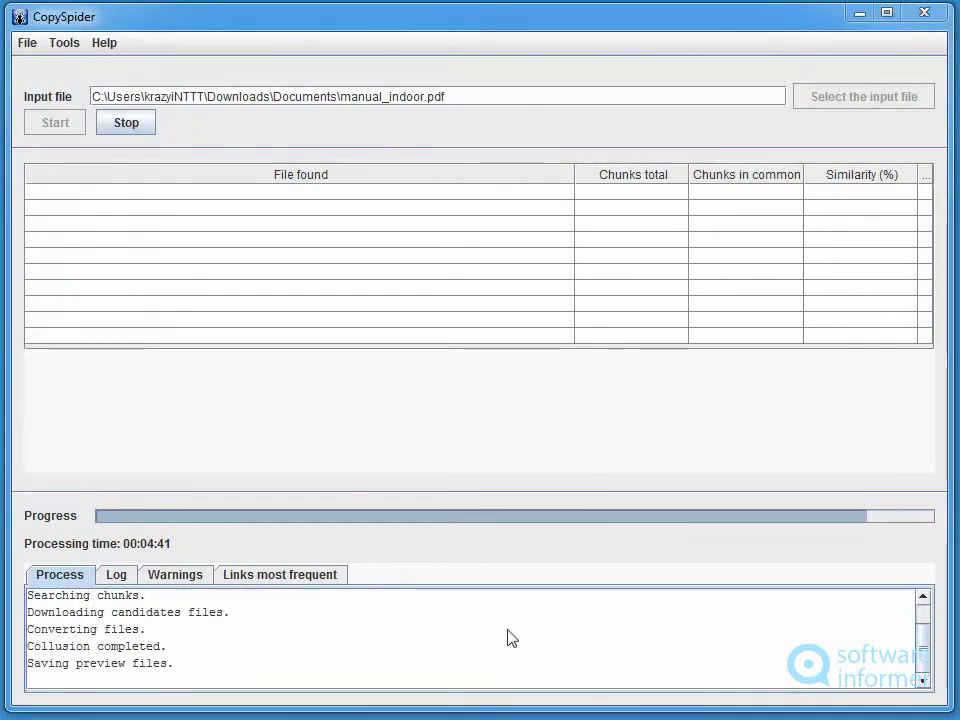
left_click(461, 609)
left_click(122, 575)
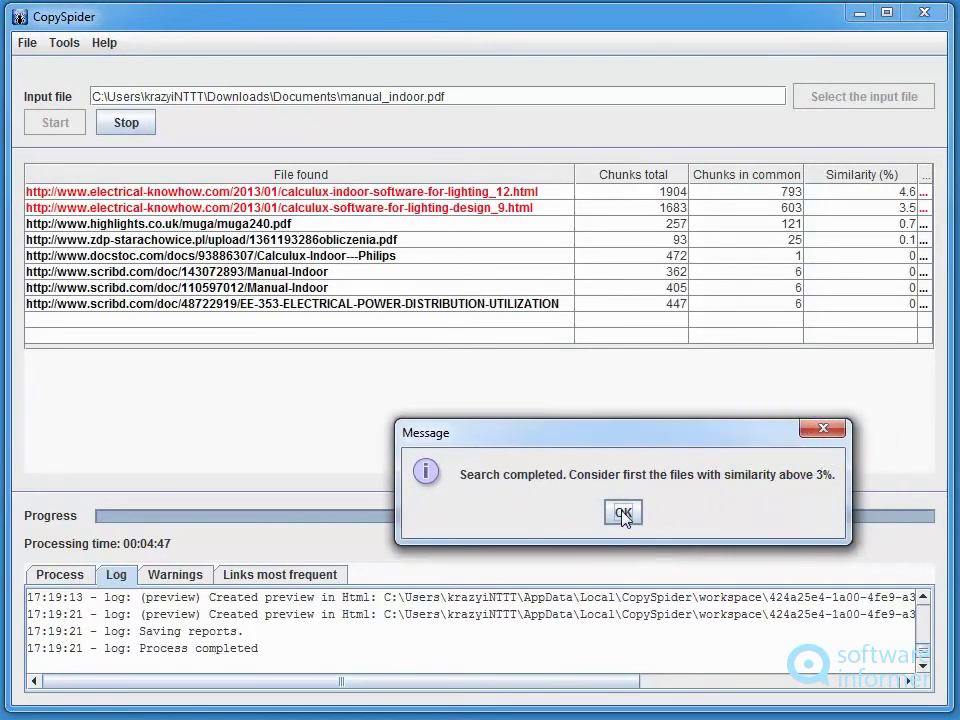
left_click(623, 514)
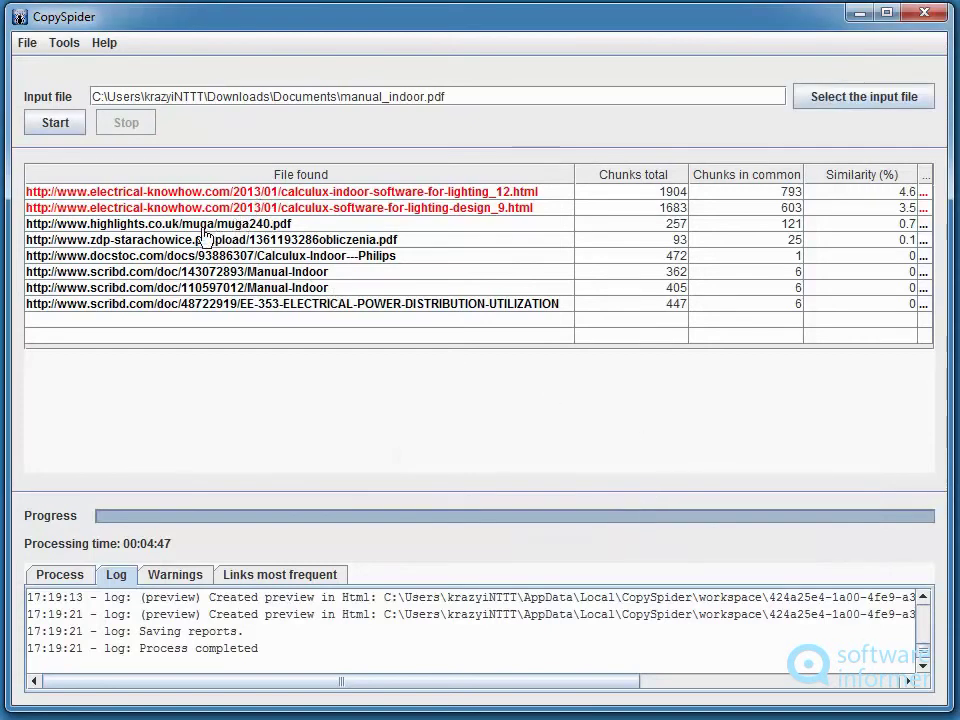
Export the search reports to the user's Documents folder.
left_click(30, 42)
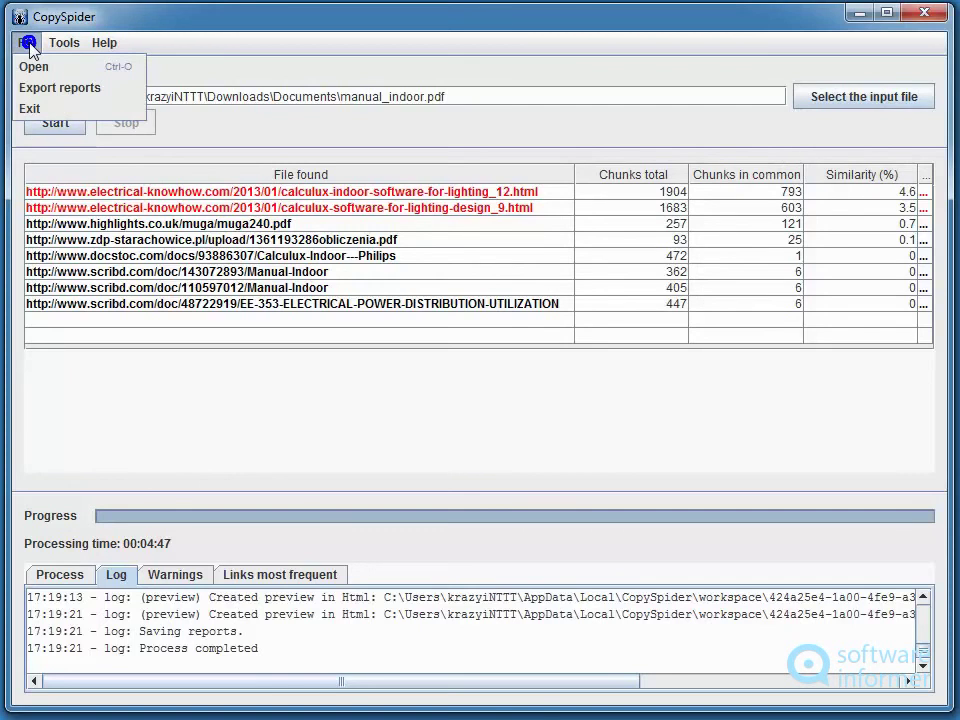
left_click(55, 88)
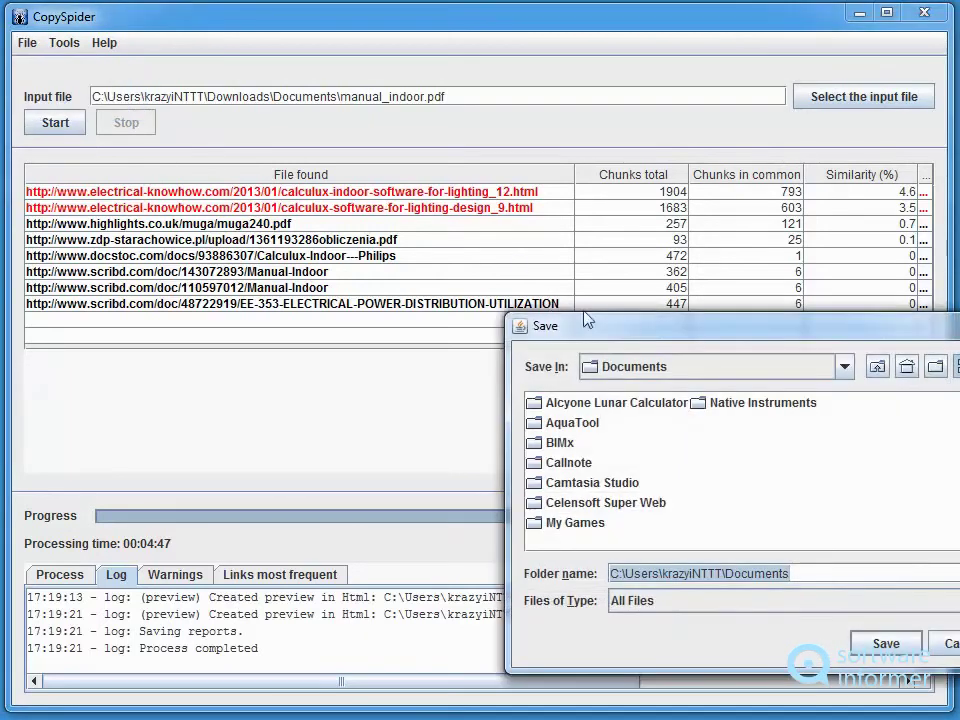
left_click_drag(621, 324, 340, 247)
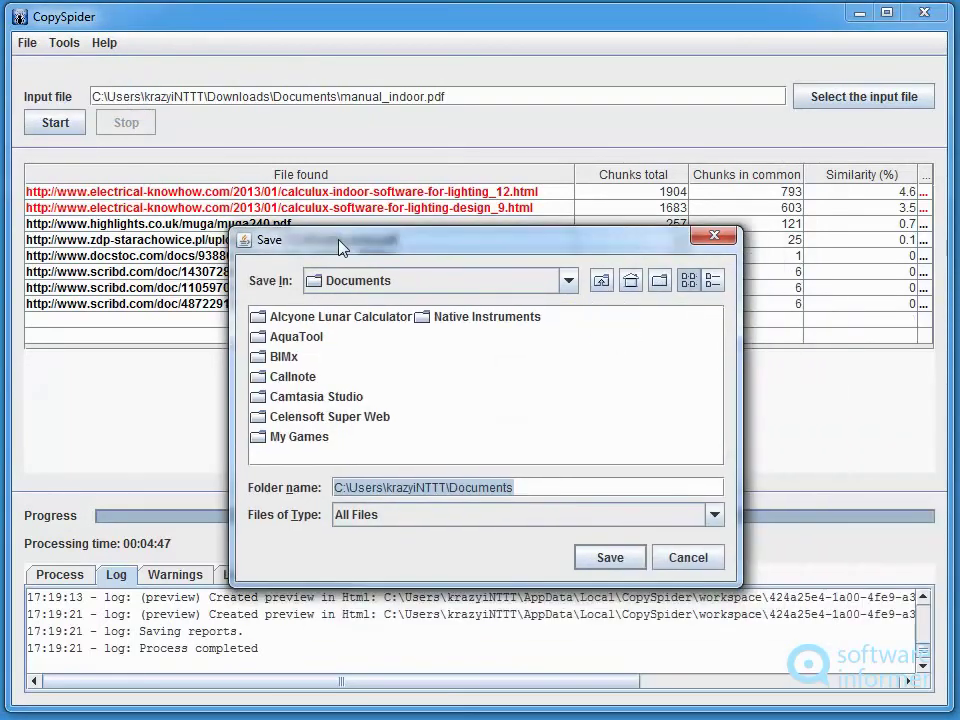
left_click(546, 485)
left_click(604, 559)
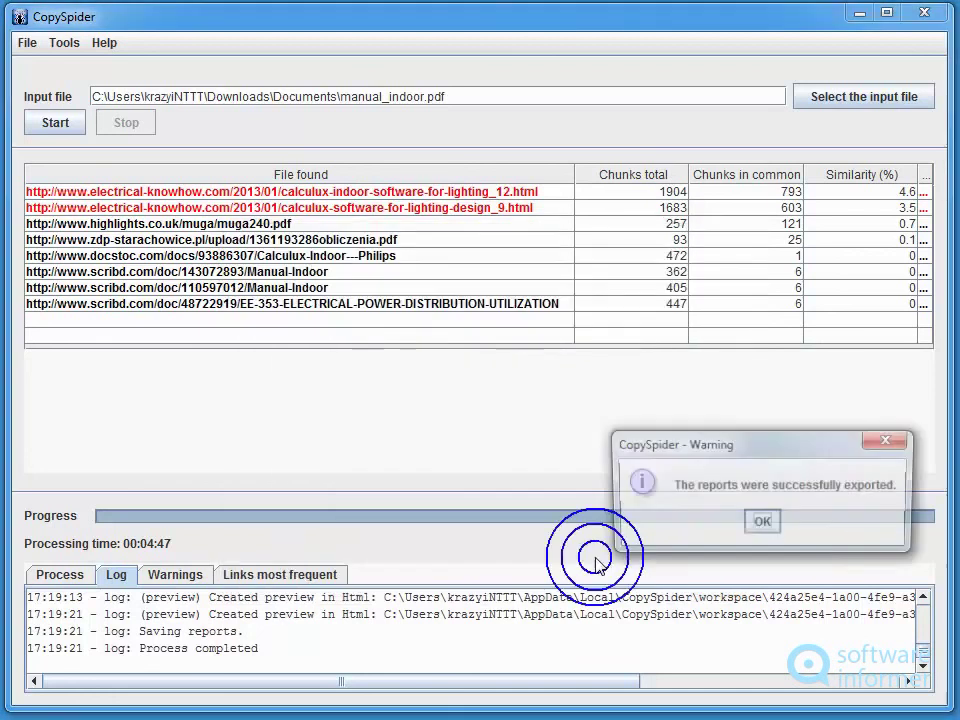